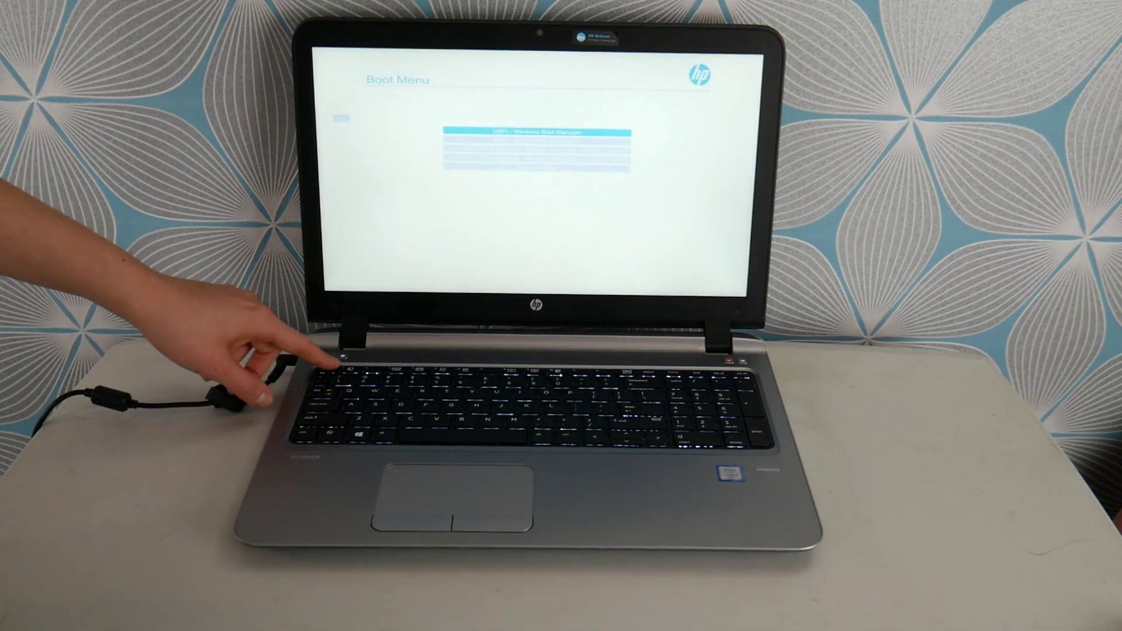
- Switch from the Boot Menu to the HP Startup Menu and highlight System Diagnostics (F2)
key(Escape)
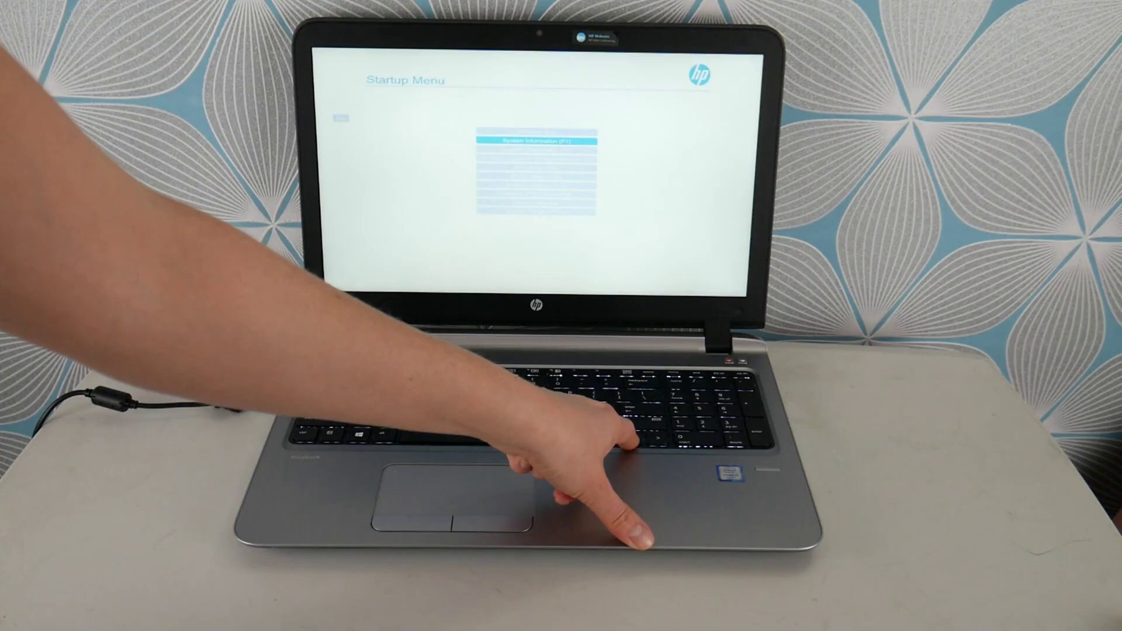
key(Down)
key(Down)
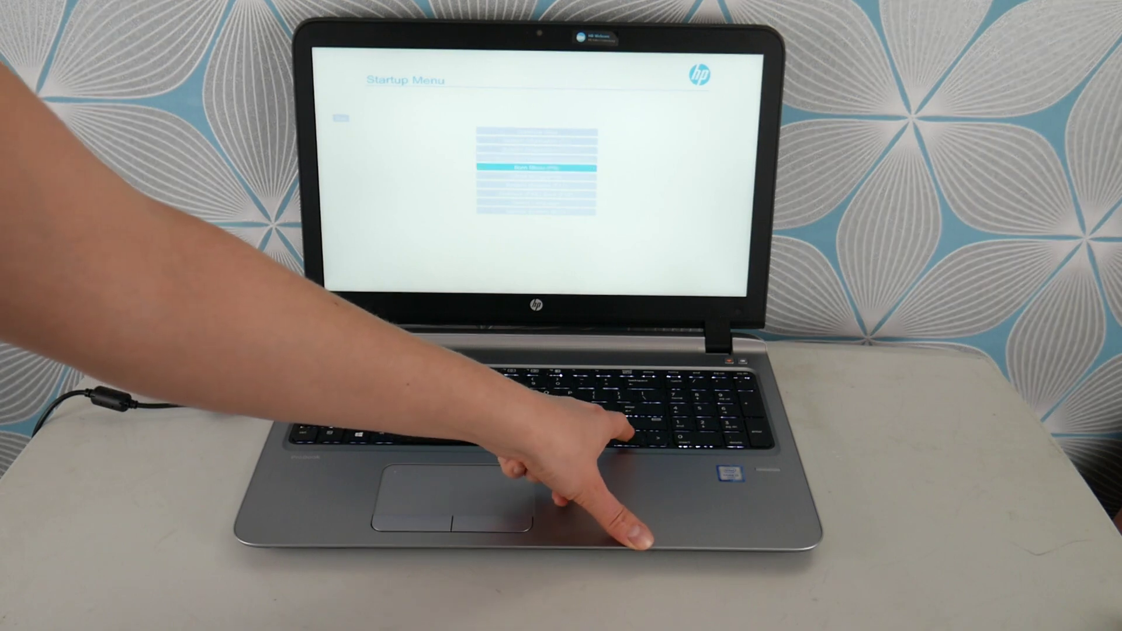
key(Up)
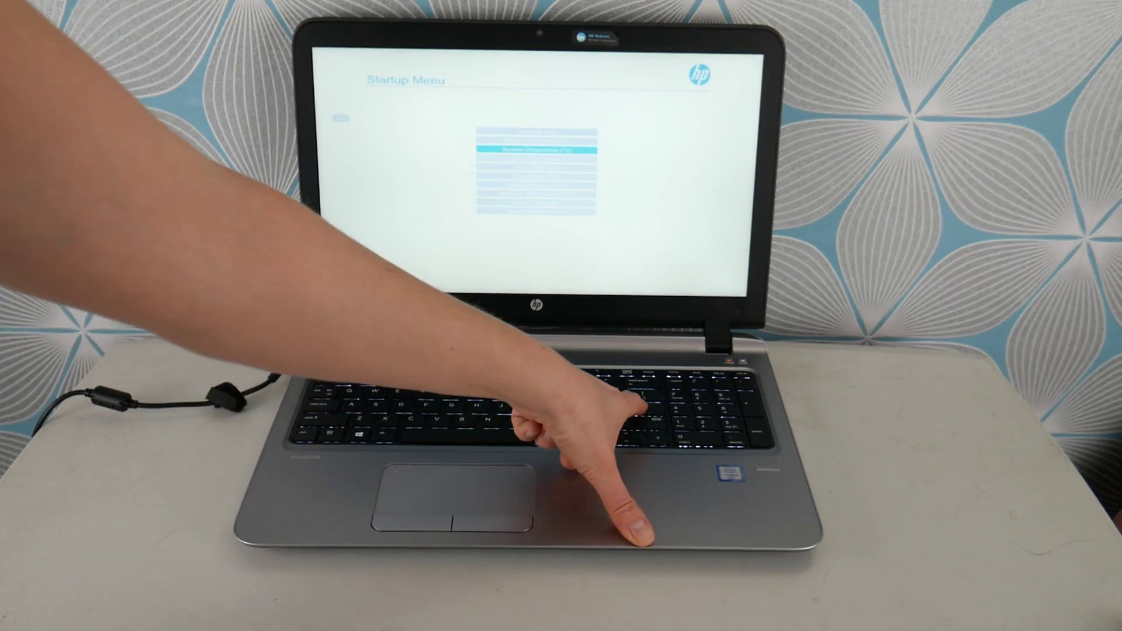
- Launch HP diagnostics, run the Memory Test until PASSED, and return to the main menu
key(Return)
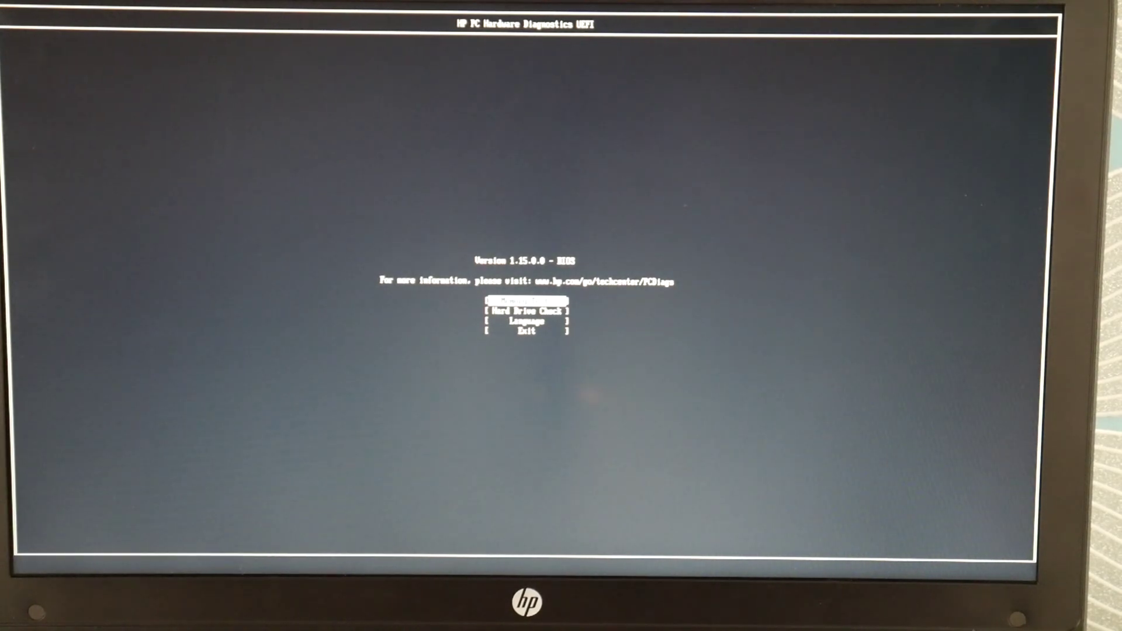
key(Return)
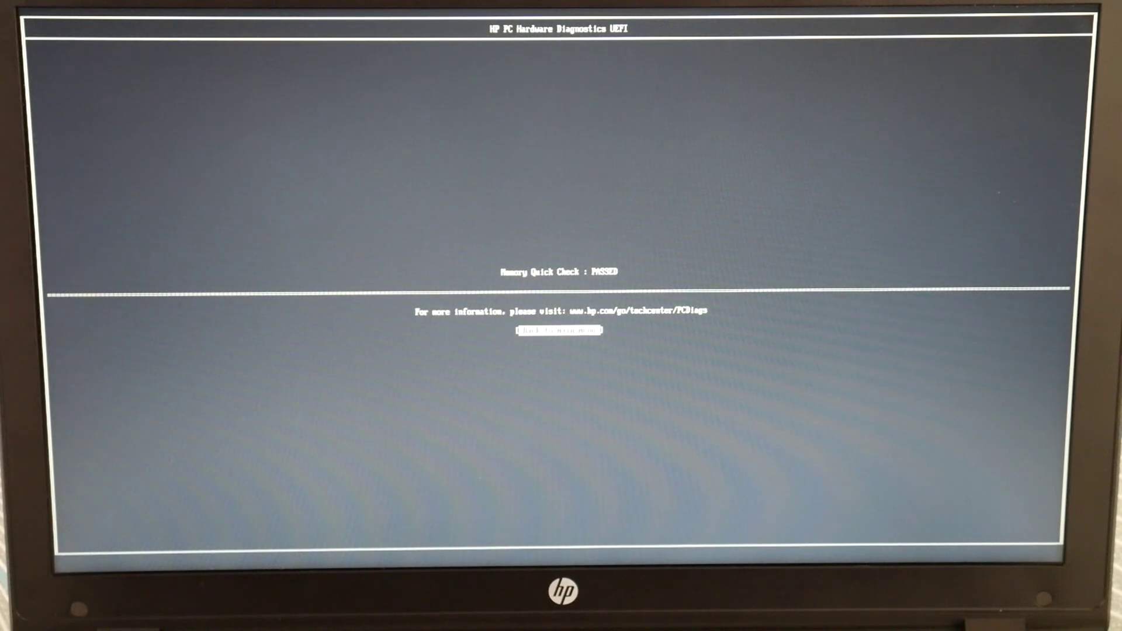
key(Return)
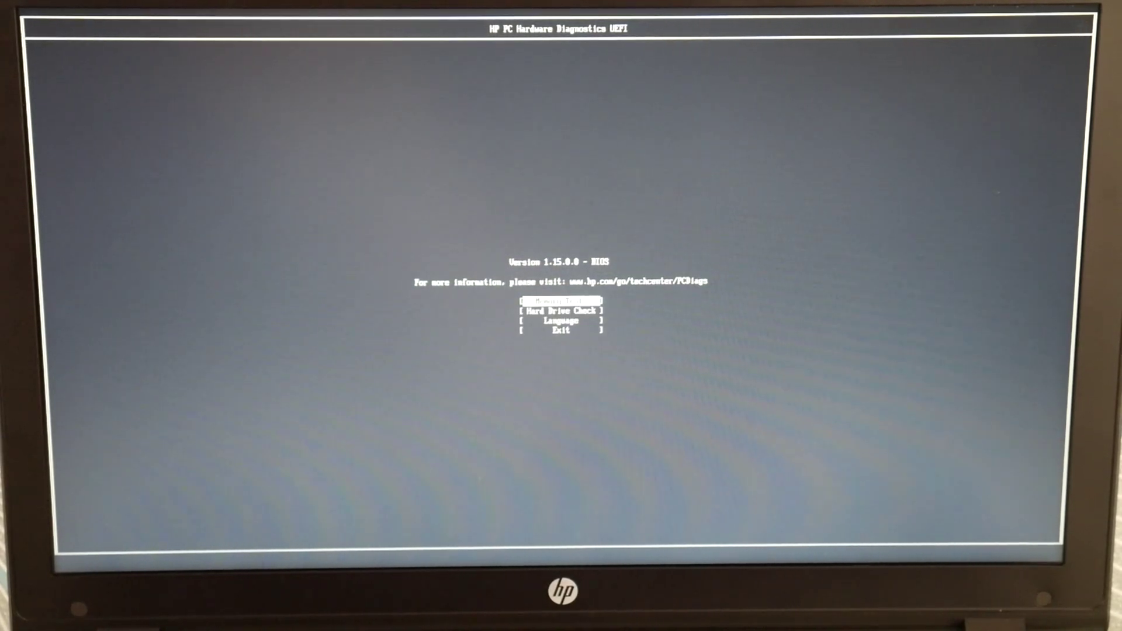
- Run the first Hard Drive Check option from the diagnostics menu
key(Return)
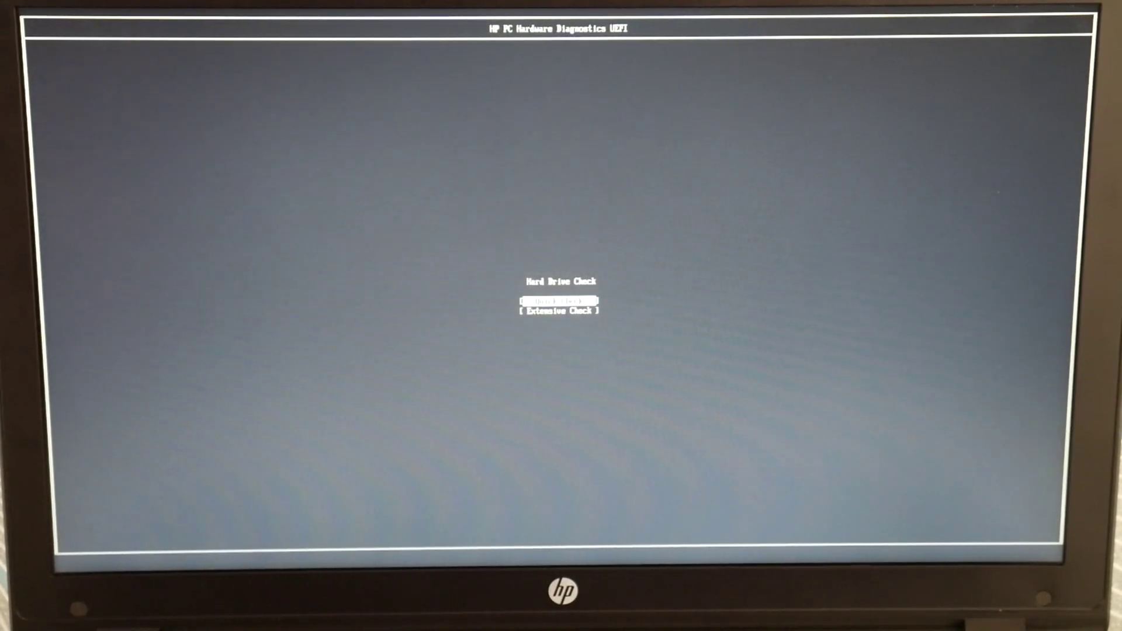
key(Return)
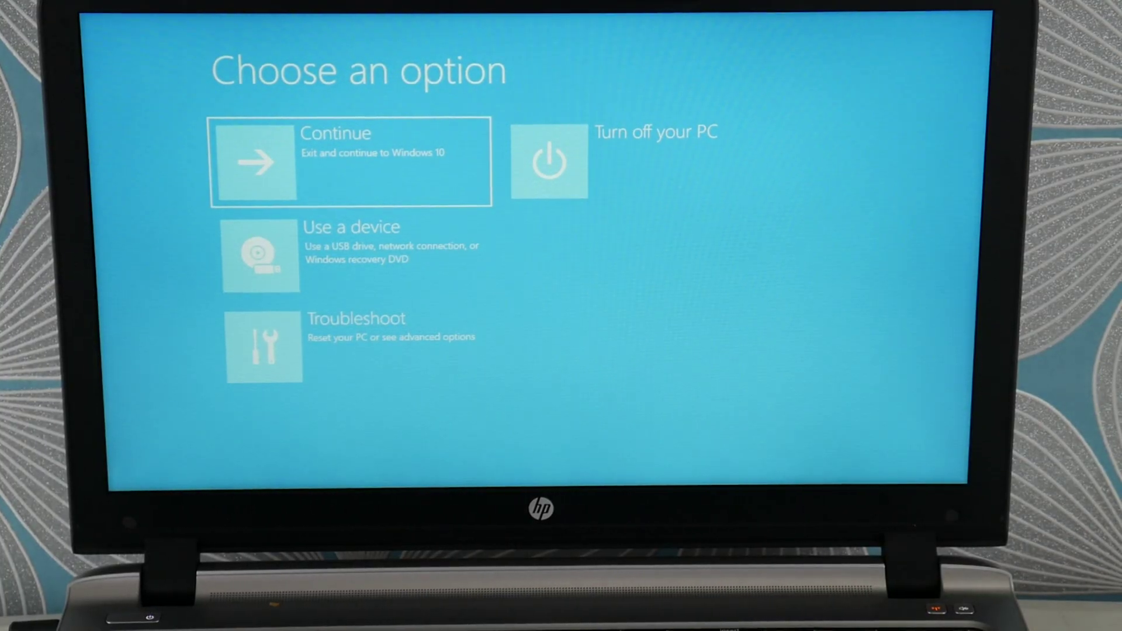
- Go to Troubleshoot, then Reset this PC, and highlight Remove everything
key(Down)
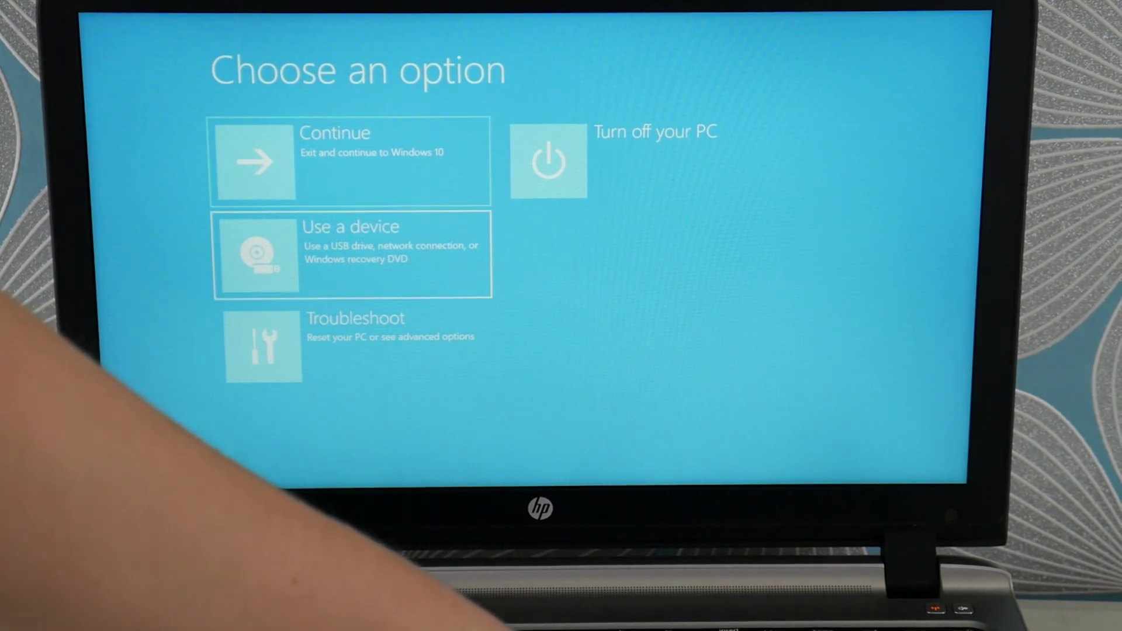
key(Down)
key(Return)
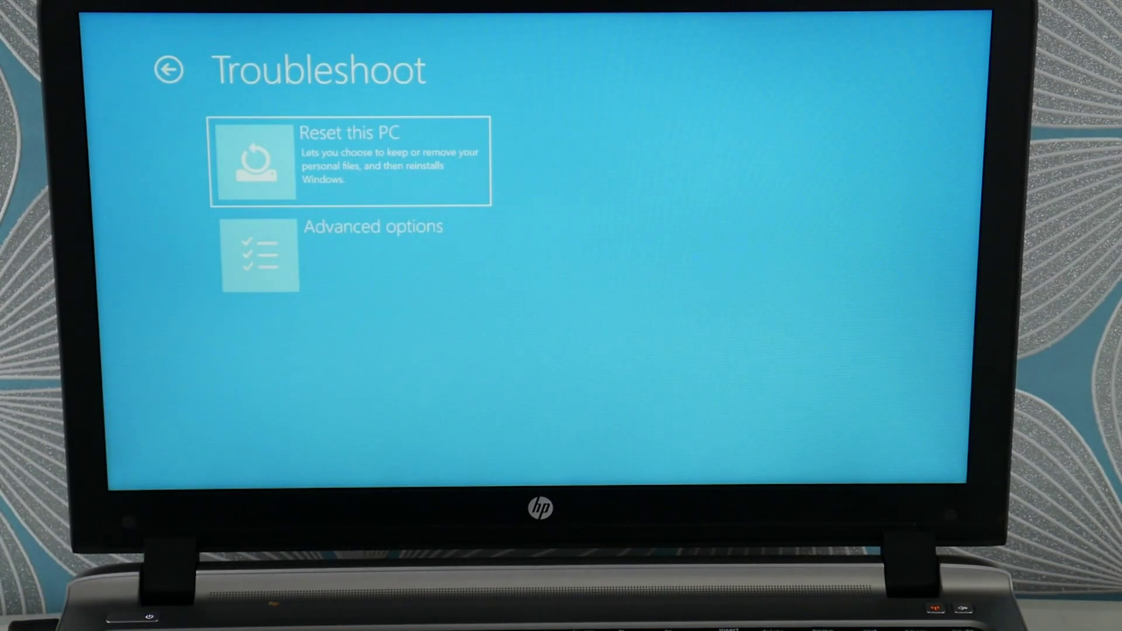
key(Return)
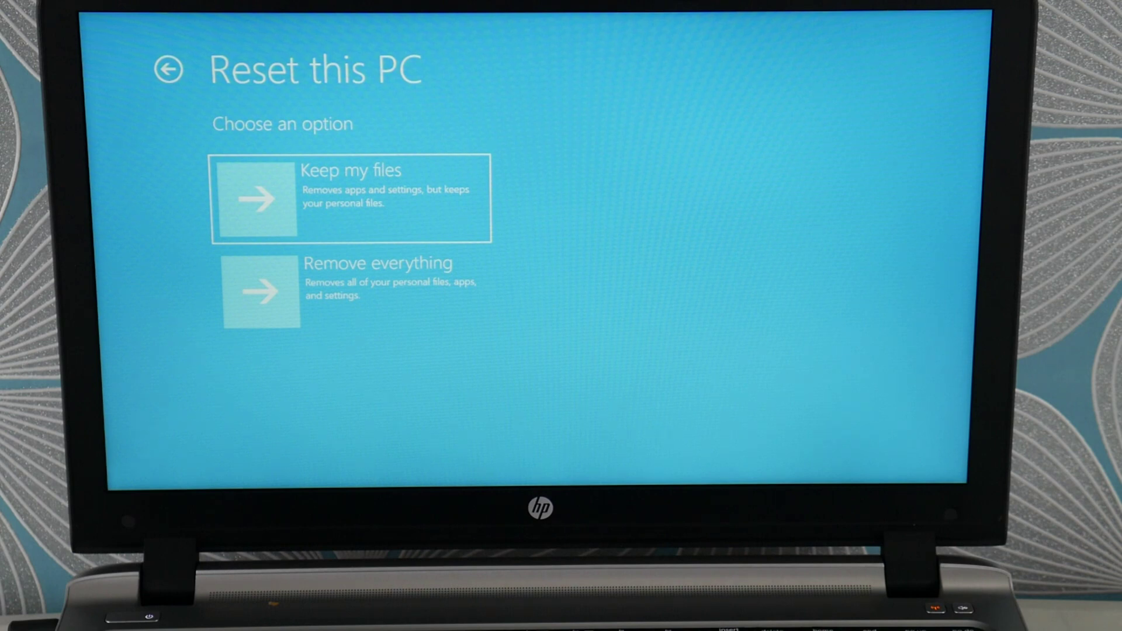
key(Down)
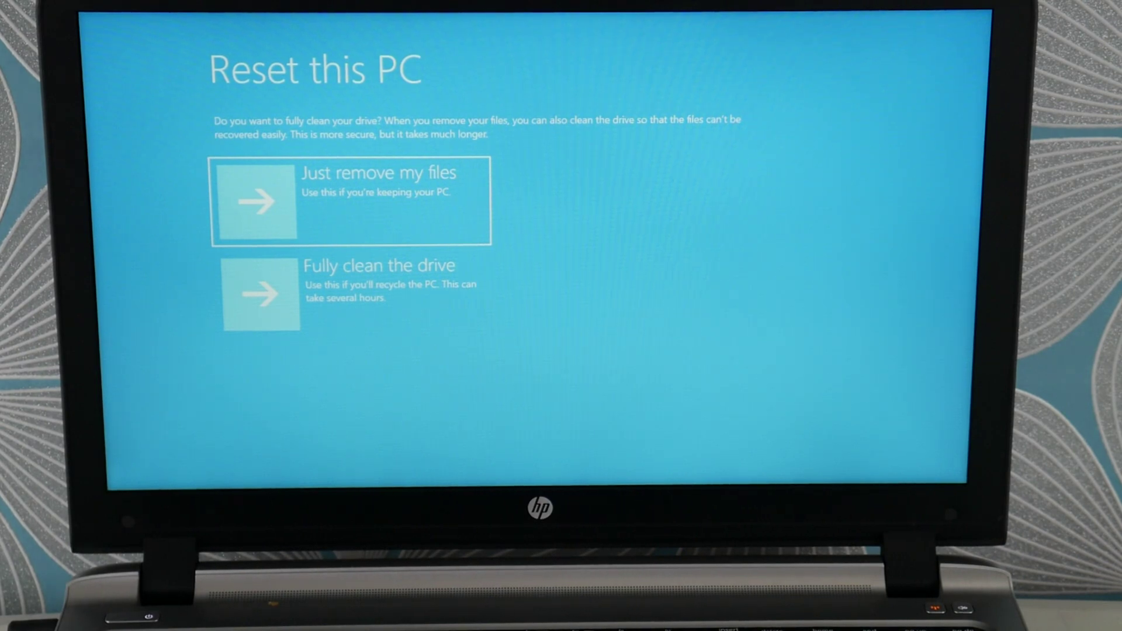
- Highlight 'Fully clean the drive' as the reset's drive-cleaning option
key(Down)
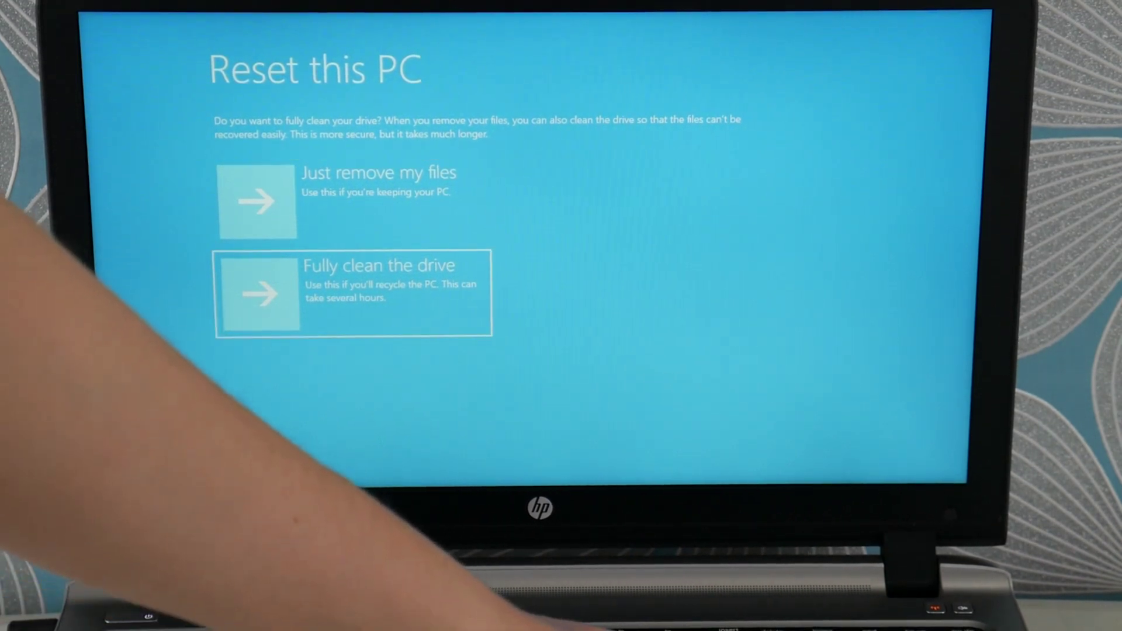